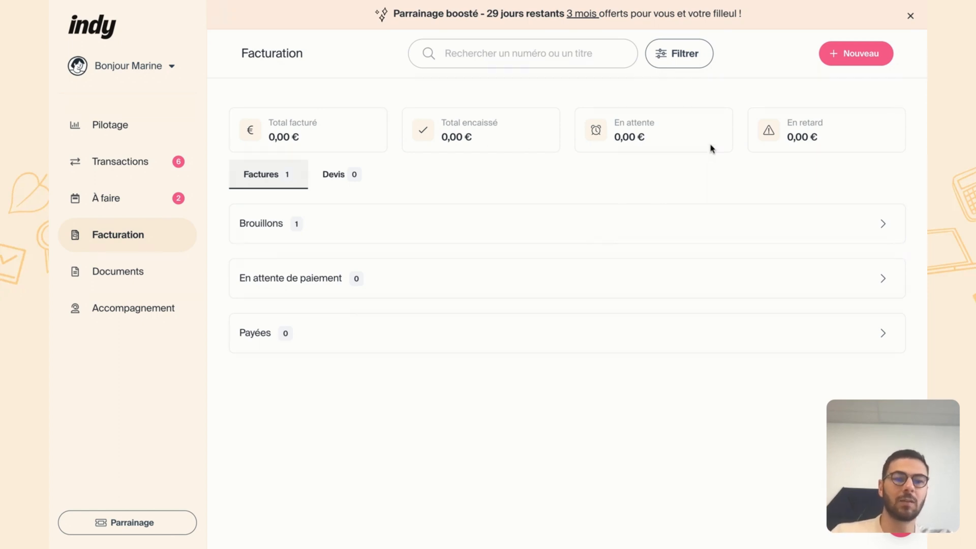
- Examine the draft invoices, the invoices awaiting payment and the list of quotes in the invoicing area
{"action": "left_click", "coordinate": [883, 224]}
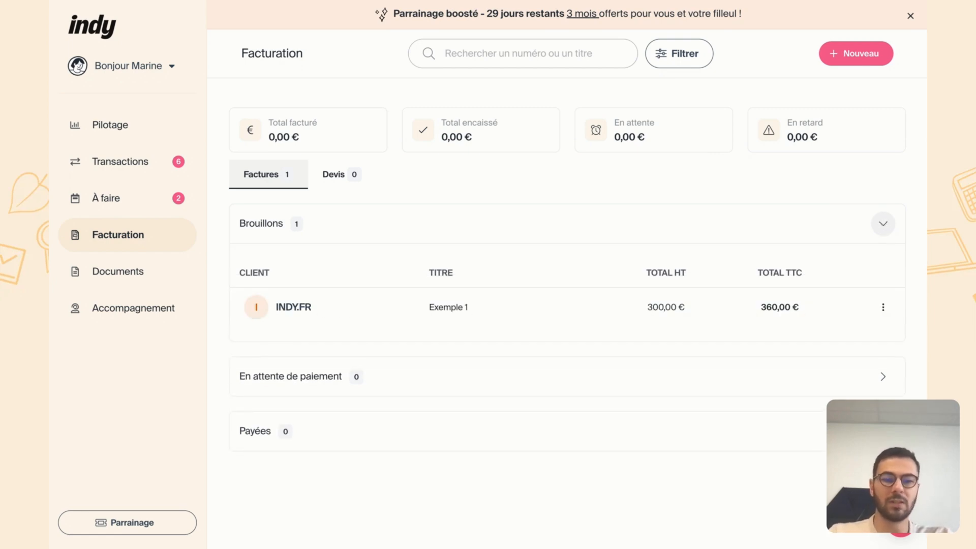
{"action": "left_click", "coordinate": [883, 224]}
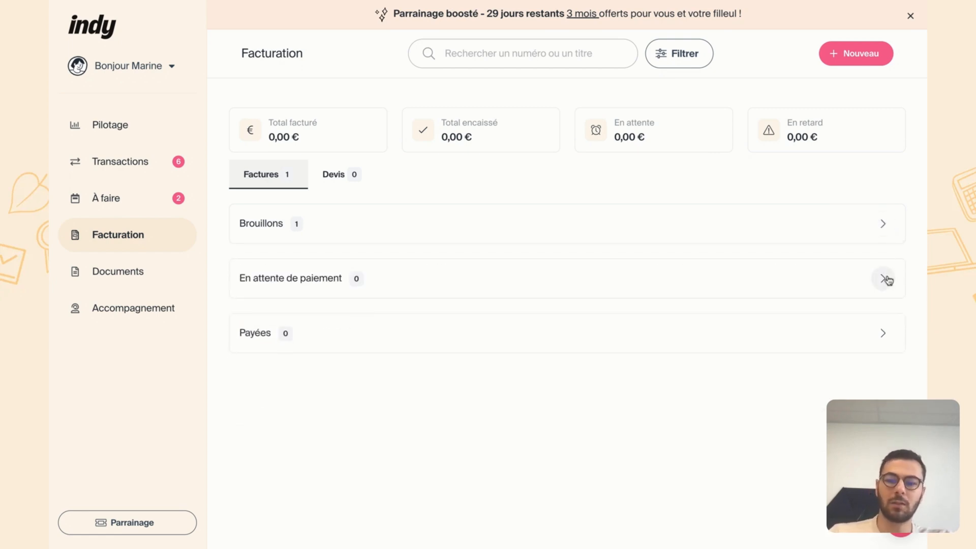
{"action": "left_click", "coordinate": [886, 279]}
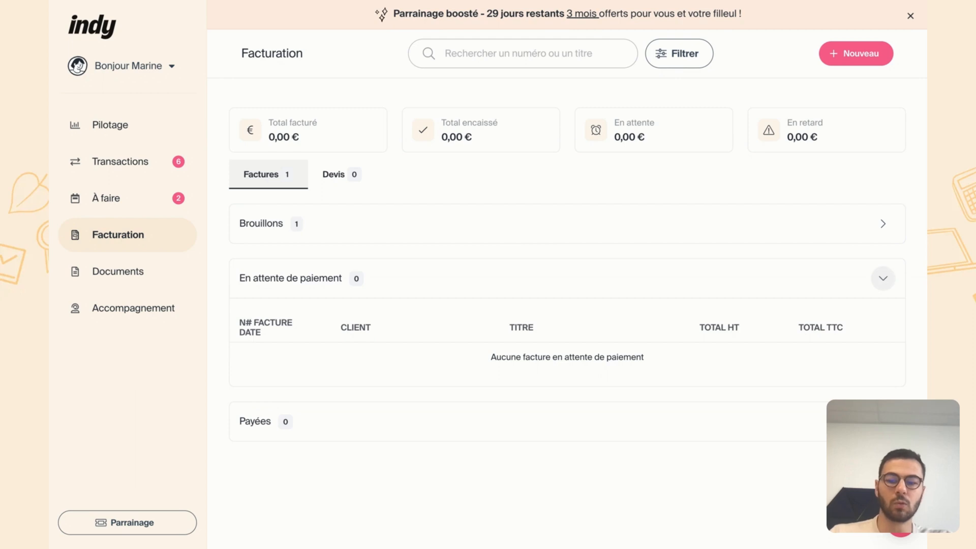
{"action": "left_click", "coordinate": [884, 279]}
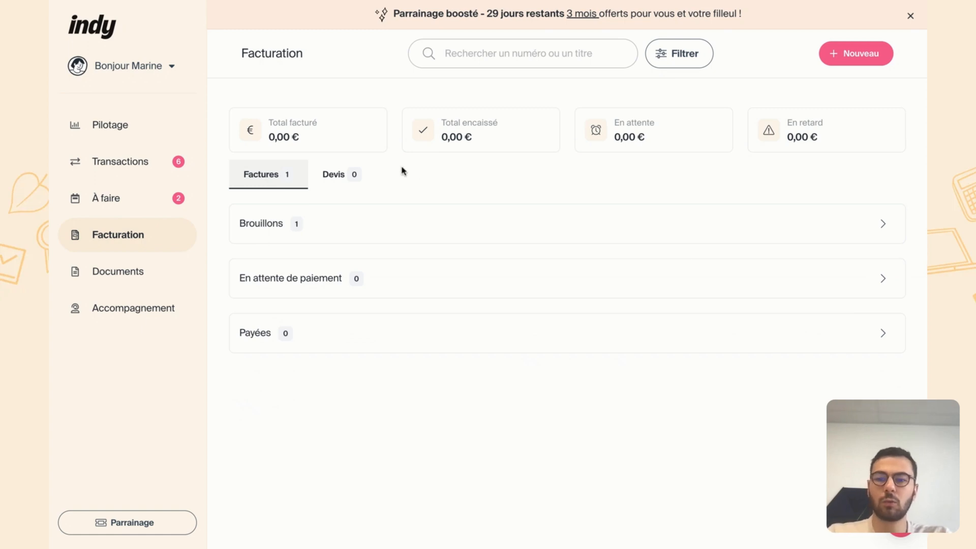
{"action": "left_click", "coordinate": [329, 175]}
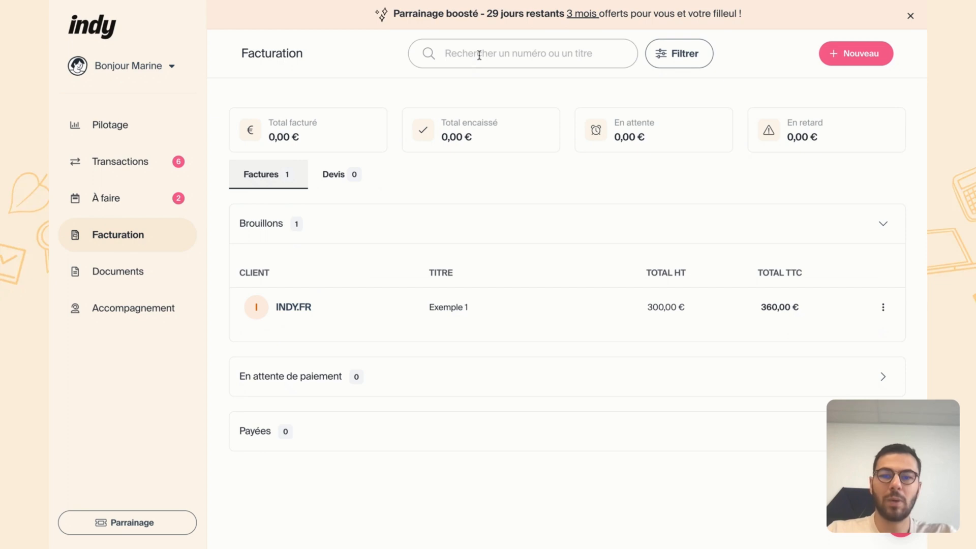
- Look at the invoice search and the date-range and client filters without applying any, and close the filters
{"action": "left_click", "coordinate": [479, 55]}
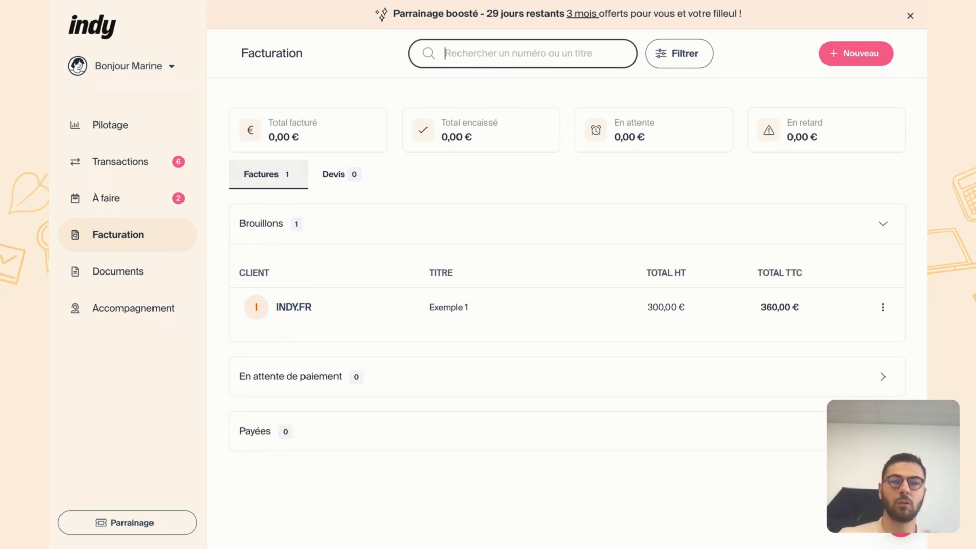
{"action": "left_click", "coordinate": [681, 69]}
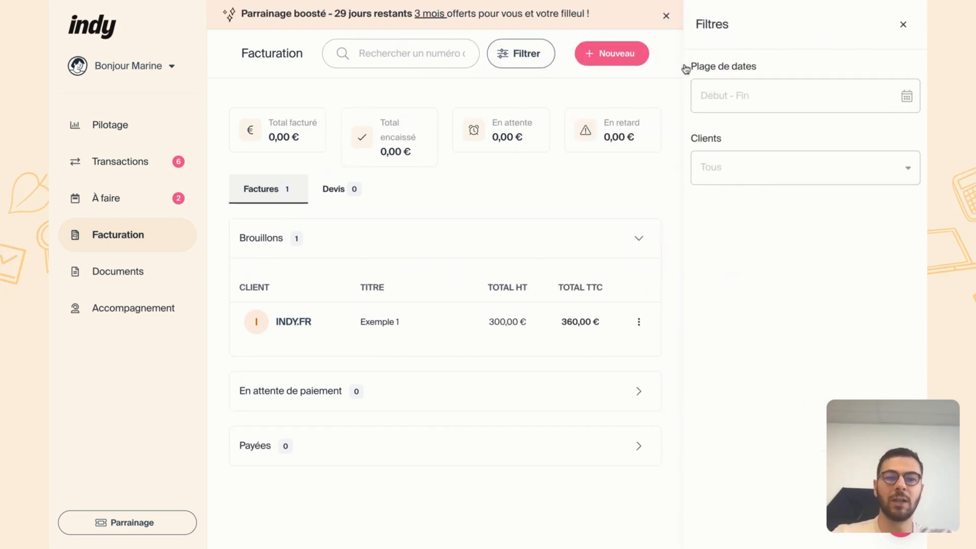
{"action": "left_click", "coordinate": [814, 169]}
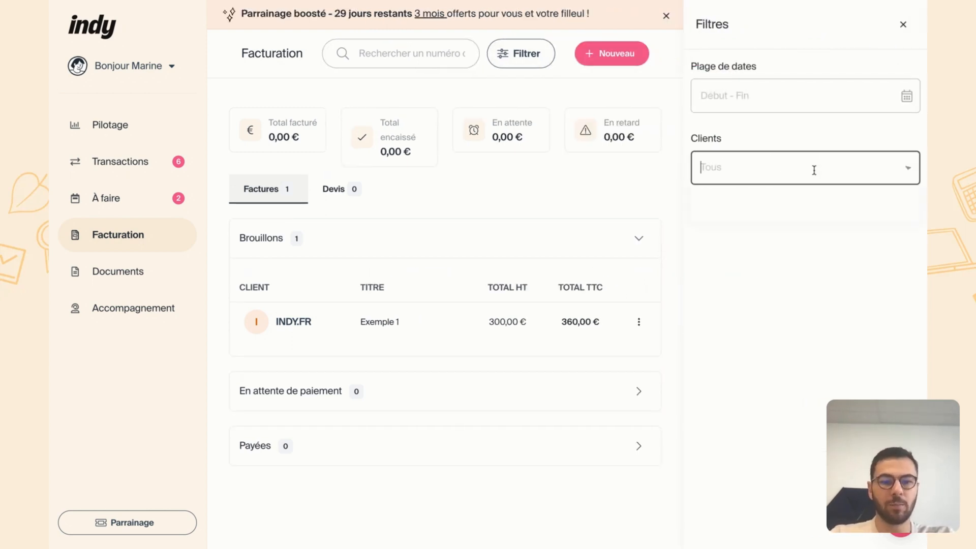
{"action": "left_click", "coordinate": [904, 26]}
{"action": "left_click", "coordinate": [904, 25]}
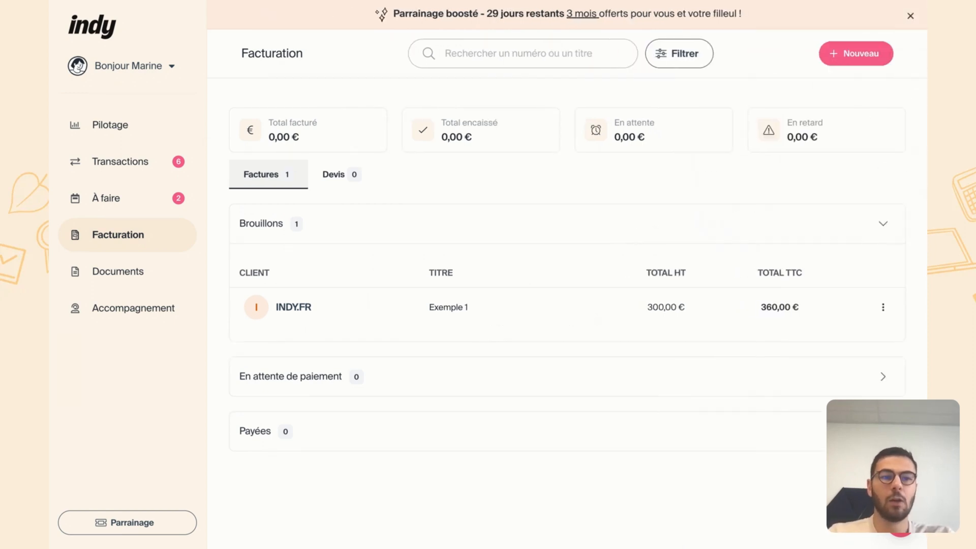
- Create a new invoice and review its business details: SIRET, intra-community VAT number, additional information and head-office address
{"action": "left_click", "coordinate": [882, 65]}
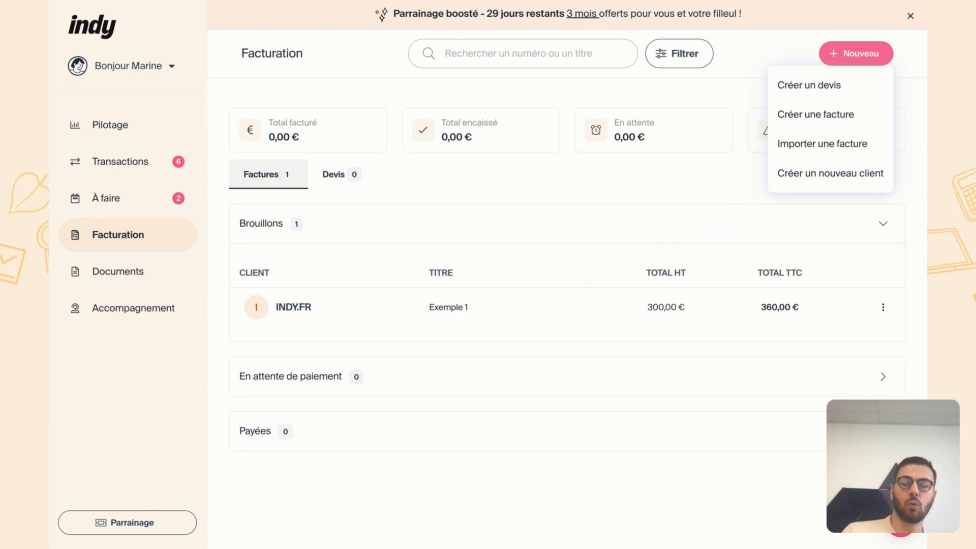
{"action": "left_click", "coordinate": [865, 114]}
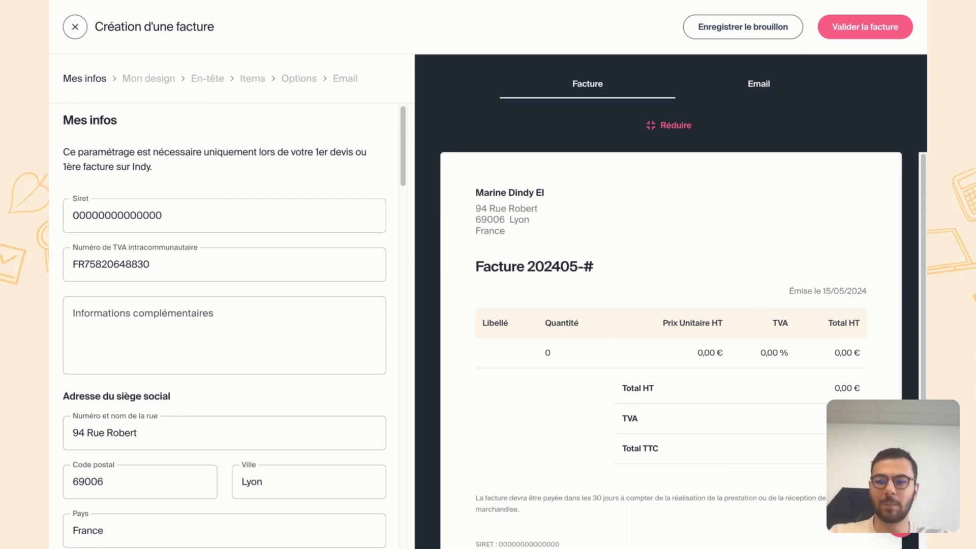
{"action": "left_click", "coordinate": [167, 215]}
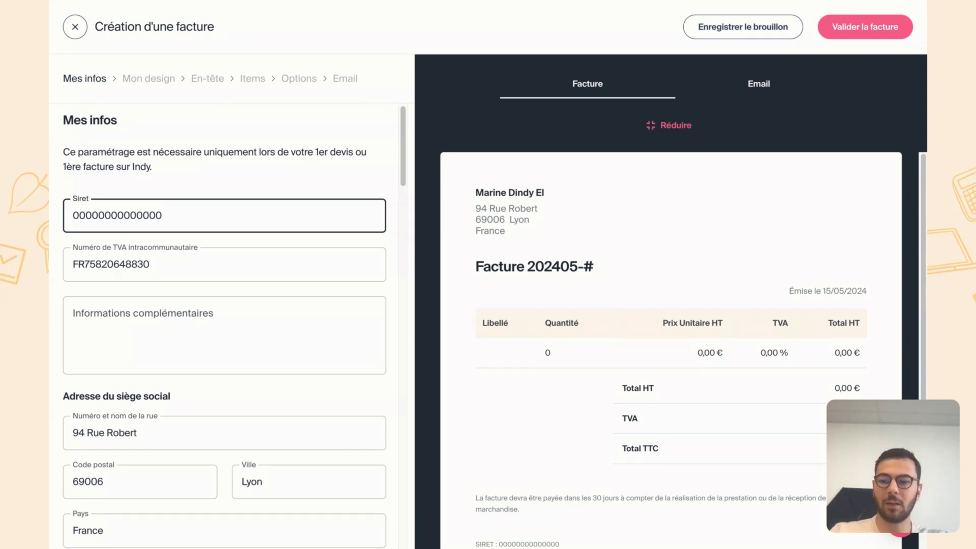
{"action": "left_click", "coordinate": [168, 264]}
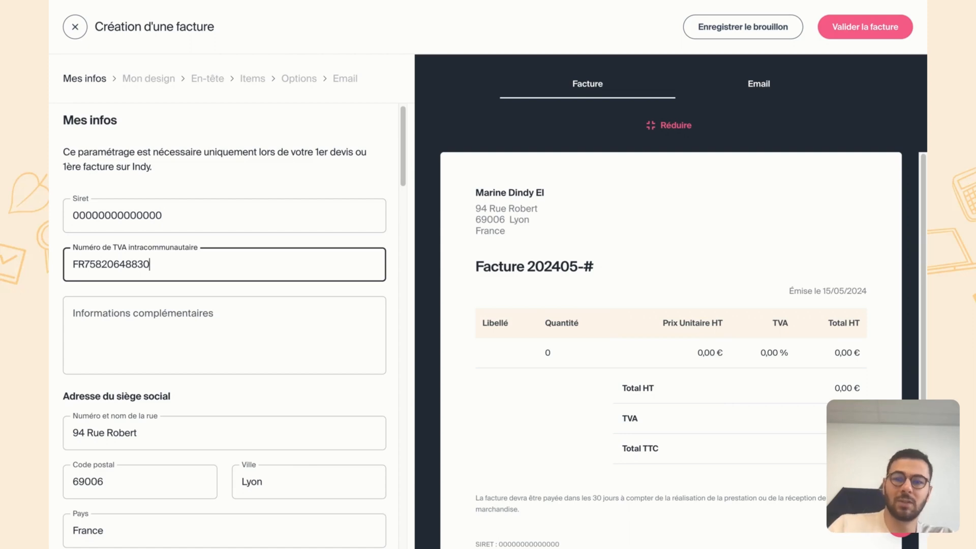
{"action": "left_click", "coordinate": [202, 355]}
{"action": "scroll", "coordinate": [201, 354], "scroll_direction": "down", "scroll_amount": 1}
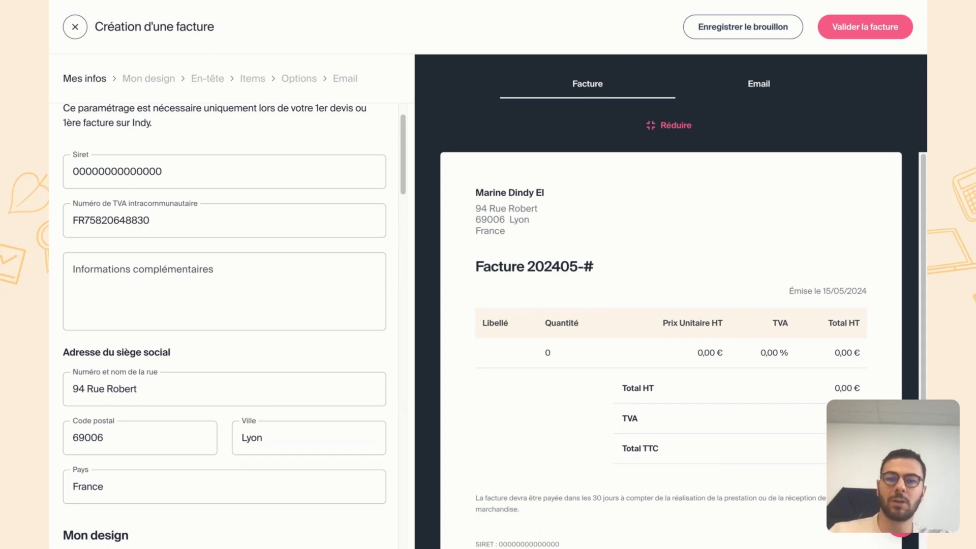
{"action": "left_click", "coordinate": [159, 80]}
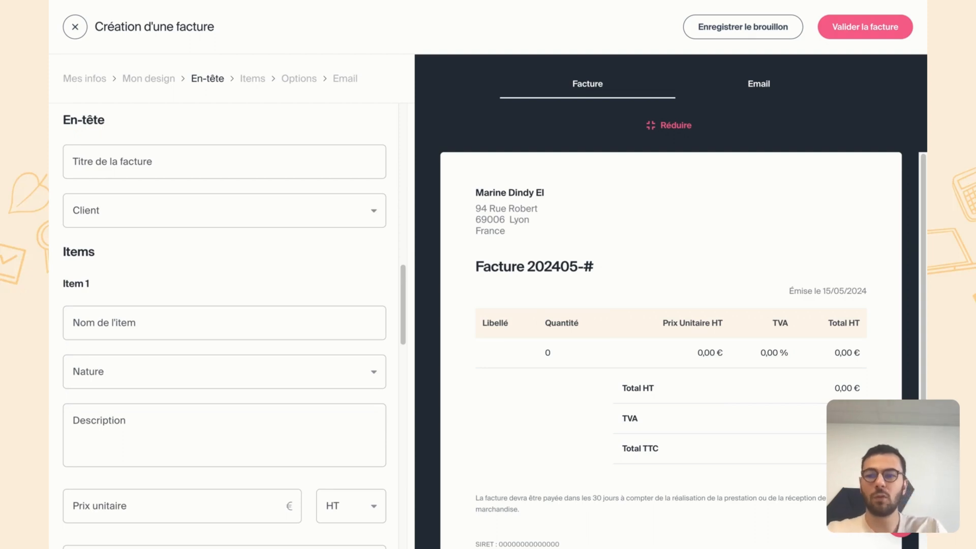
- Title the invoice "Exemple 2" and select the existing client INDY.FR
{"action": "left_click", "coordinate": [144, 169]}
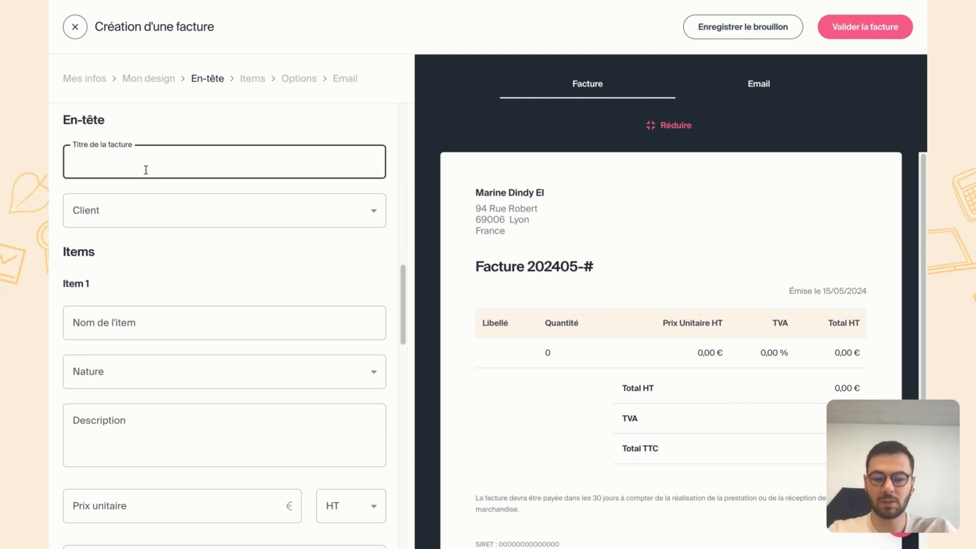
{"action": "type", "text": "Exemple 2"}
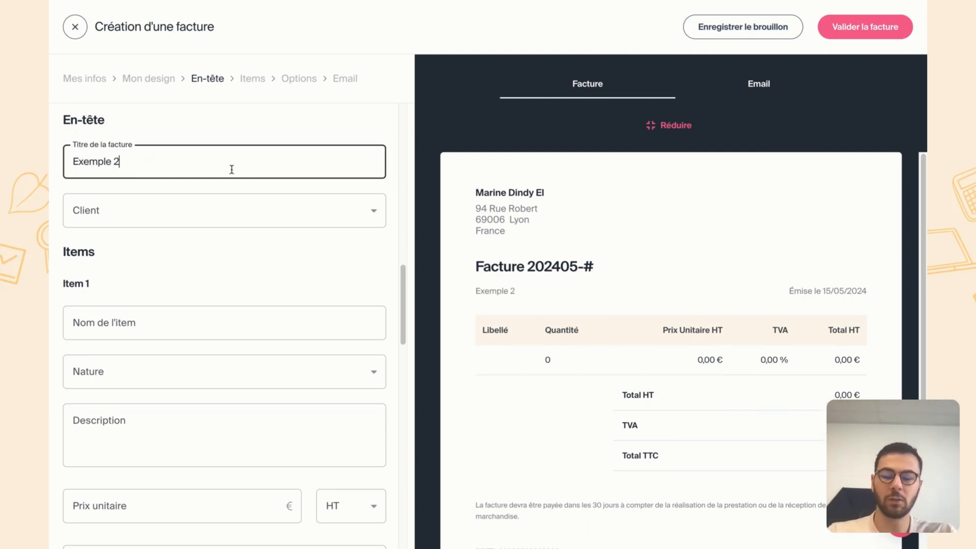
{"action": "left_click", "coordinate": [379, 216]}
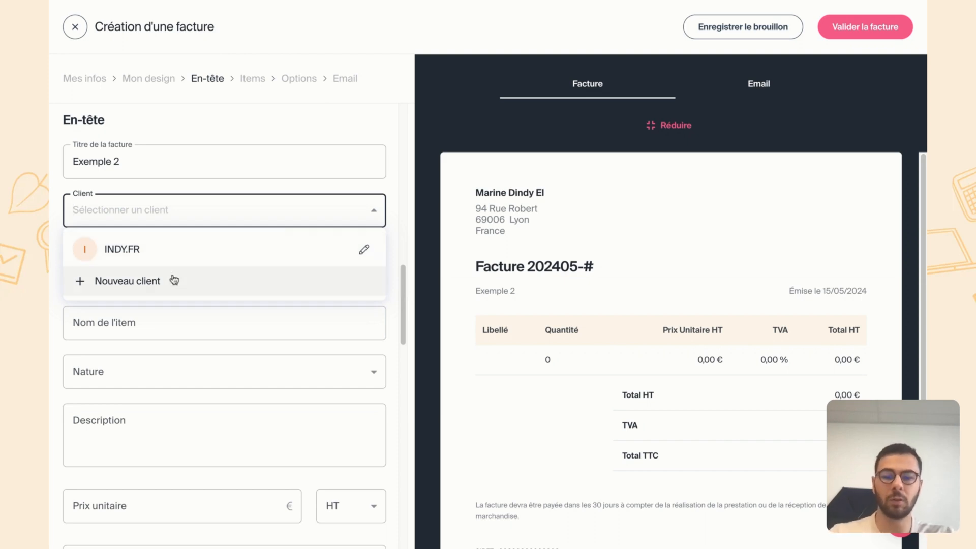
{"action": "left_click", "coordinate": [155, 252]}
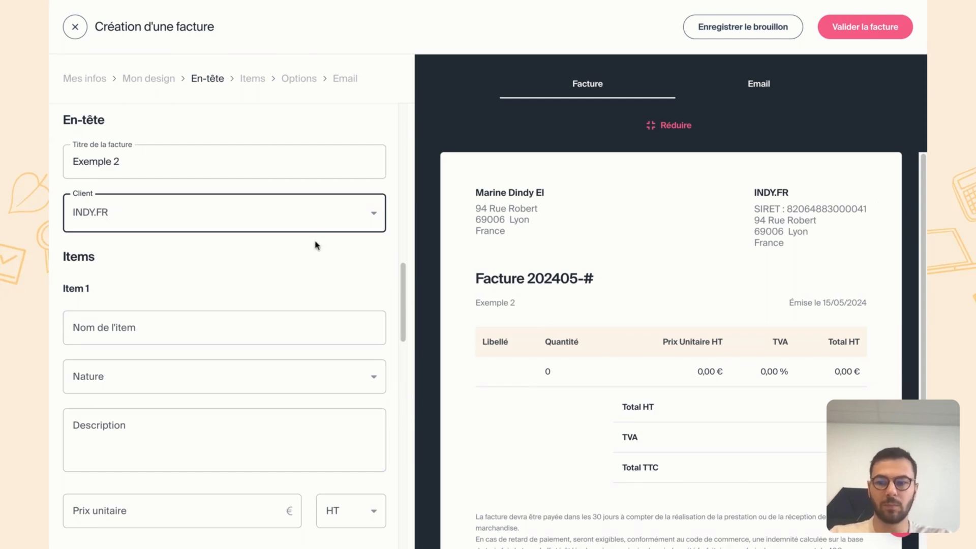
- Name item 1 "Consultation marketing", set its nature to "Prestation de service" and fill its description with "Description"
{"action": "scroll", "coordinate": [315, 245], "scroll_direction": "down", "scroll_amount": 3}
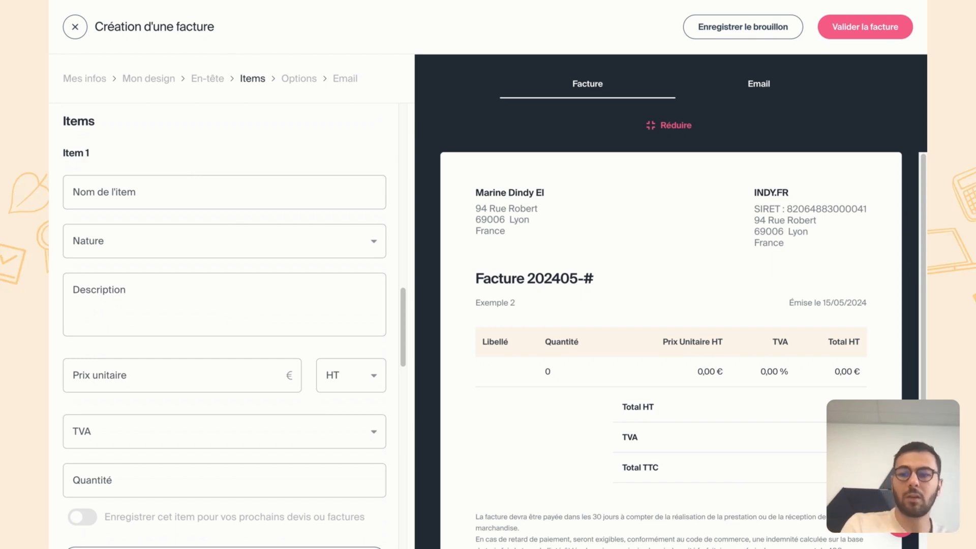
{"action": "left_click", "coordinate": [189, 188]}
{"action": "type", "text": "C"}
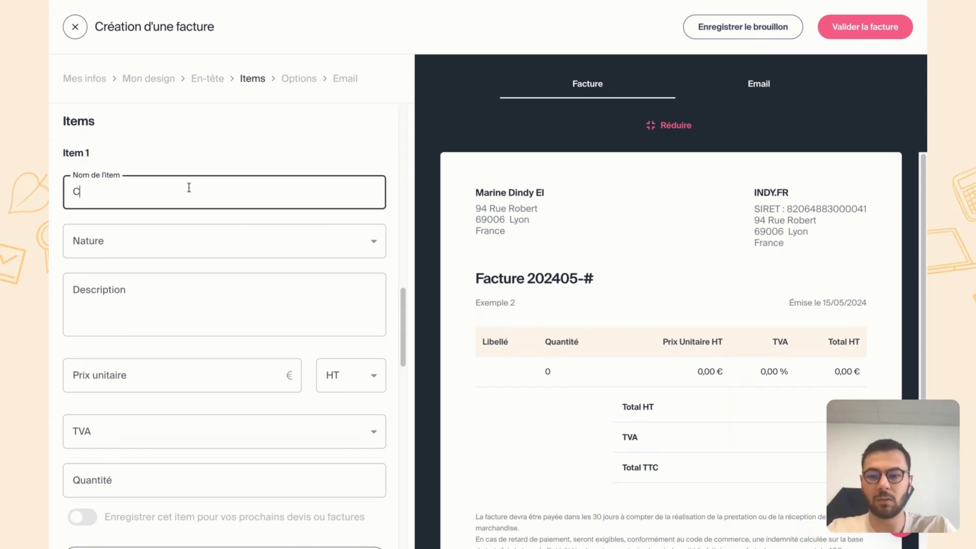
{"action": "type", "text": "onsultation marketing"}
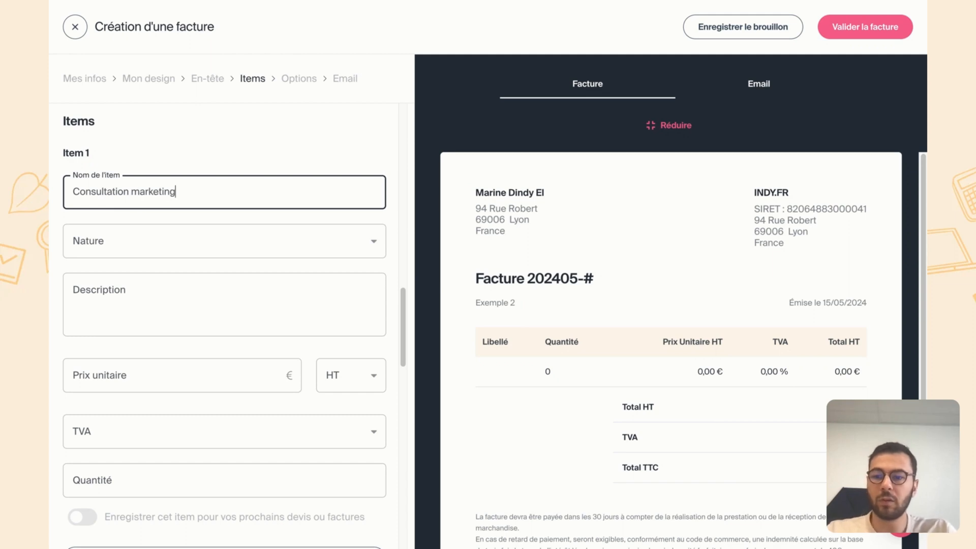
{"action": "left_click", "coordinate": [237, 249]}
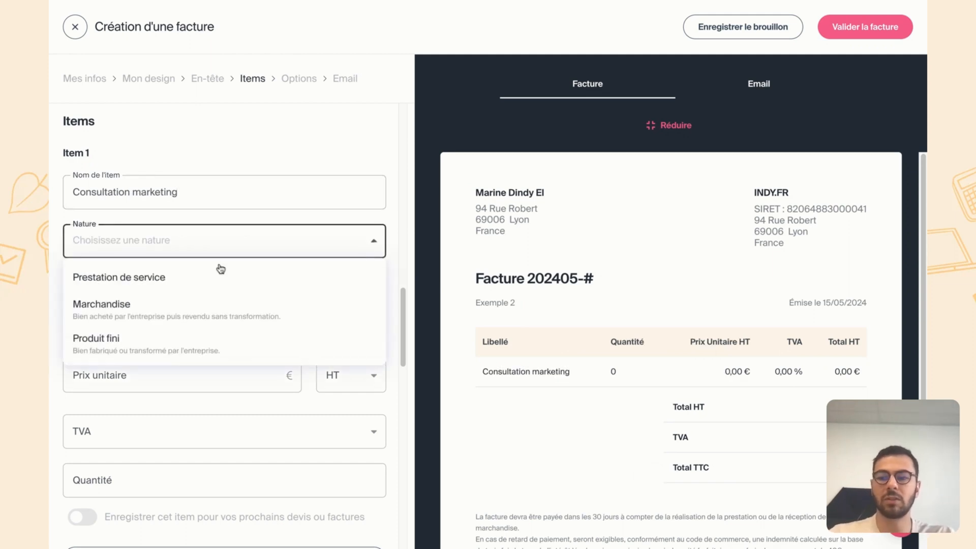
{"action": "left_click", "coordinate": [208, 285]}
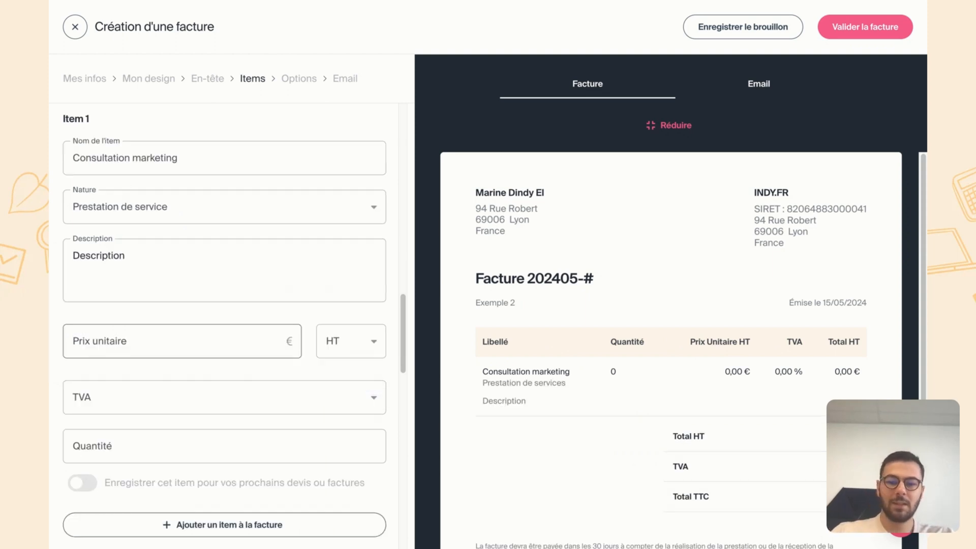
- Price item 1 at 100 € HT per unit with 20% TVA and a quantity of 3
{"action": "left_click", "coordinate": [182, 342]}
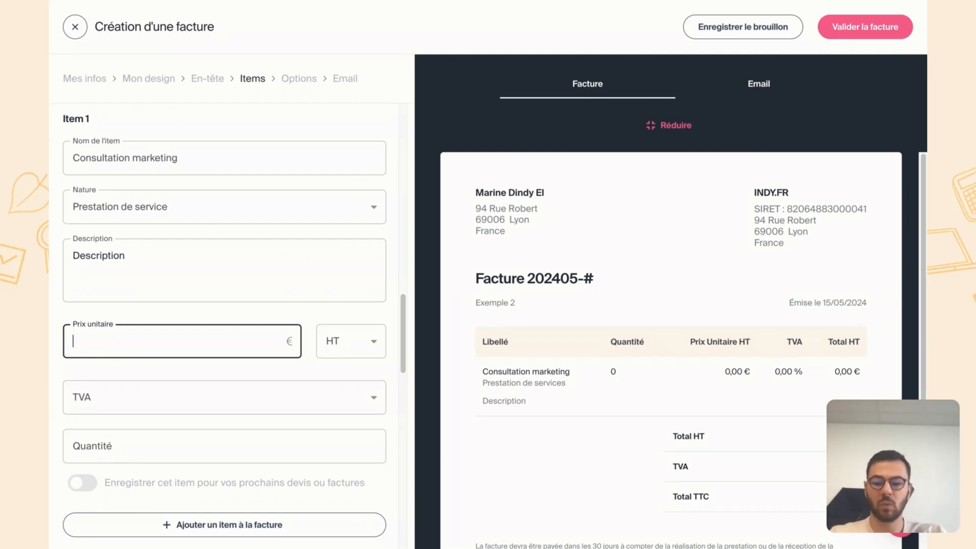
{"action": "type", "text": "100"}
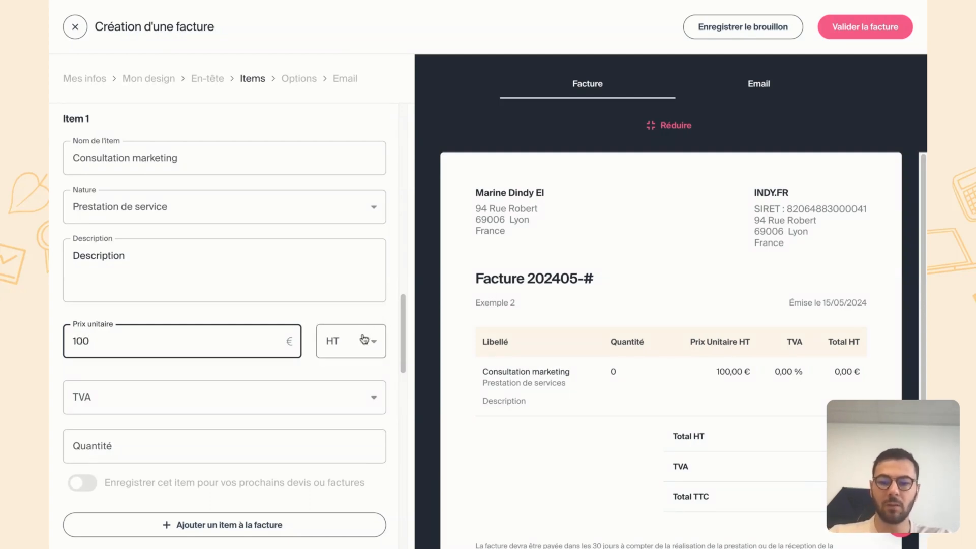
{"action": "left_click", "coordinate": [364, 338]}
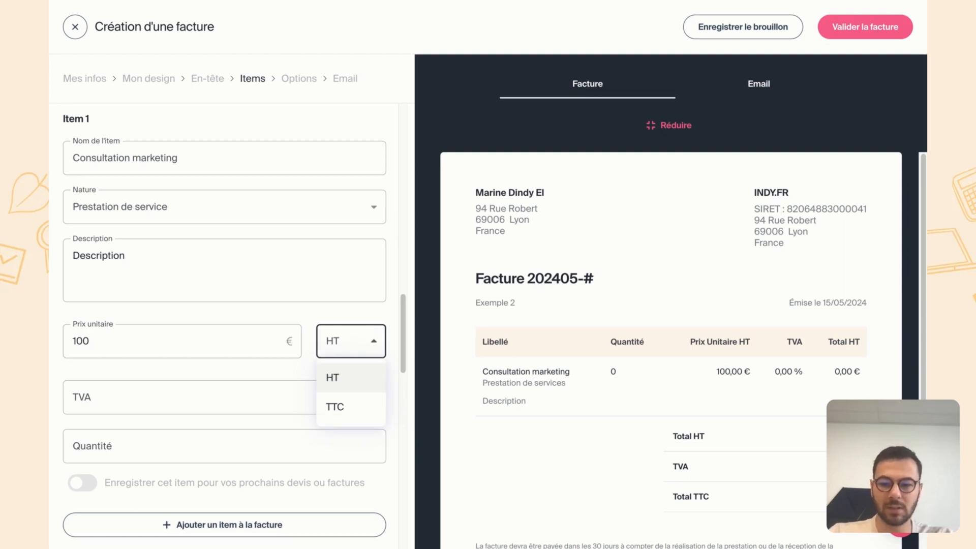
{"action": "left_click", "coordinate": [293, 399]}
{"action": "left_click", "coordinate": [292, 399]}
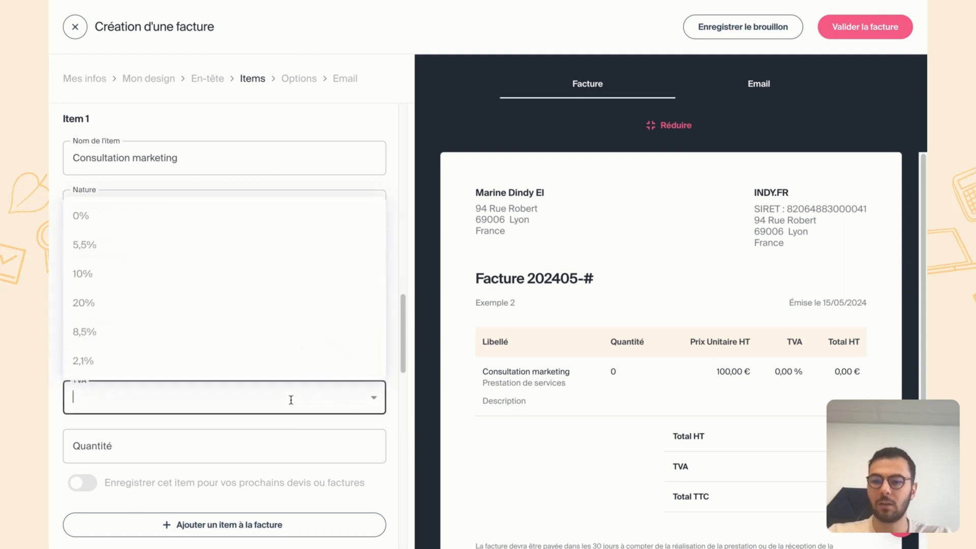
{"action": "left_click", "coordinate": [126, 303]}
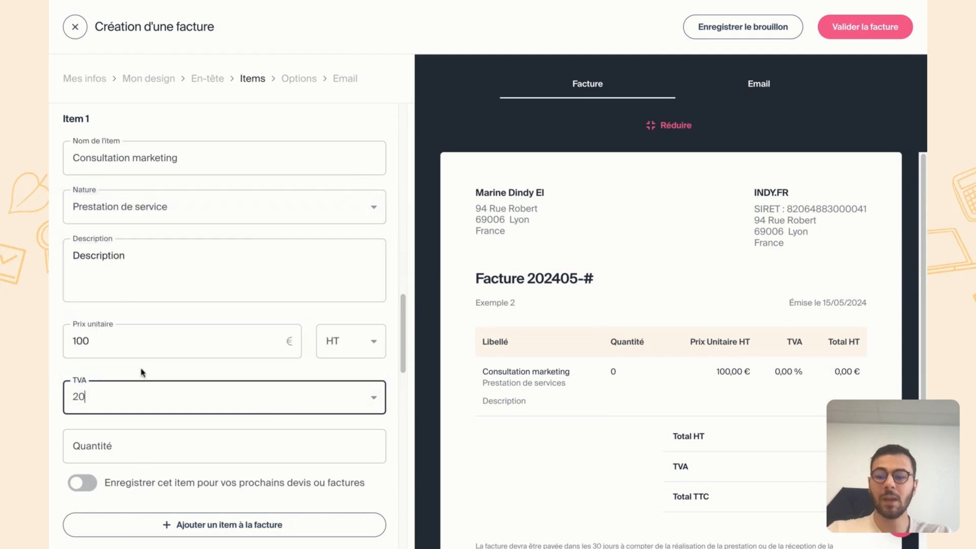
{"action": "left_click", "coordinate": [145, 452]}
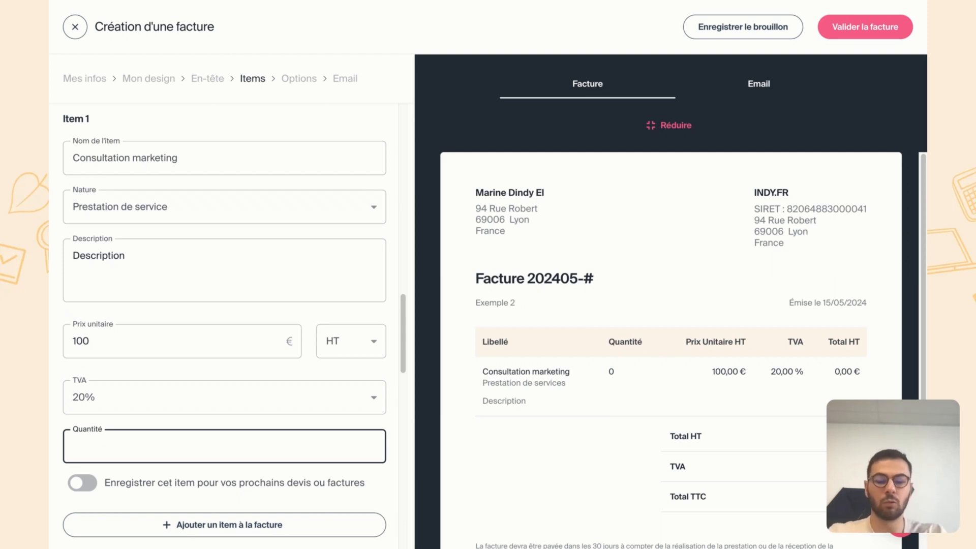
{"action": "type", "text": "3"}
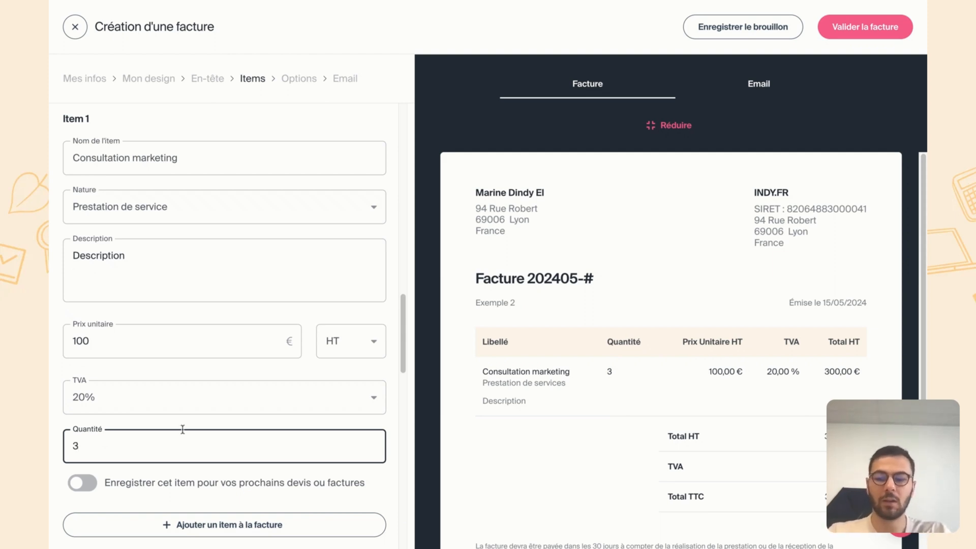
{"action": "left_click", "coordinate": [195, 427]}
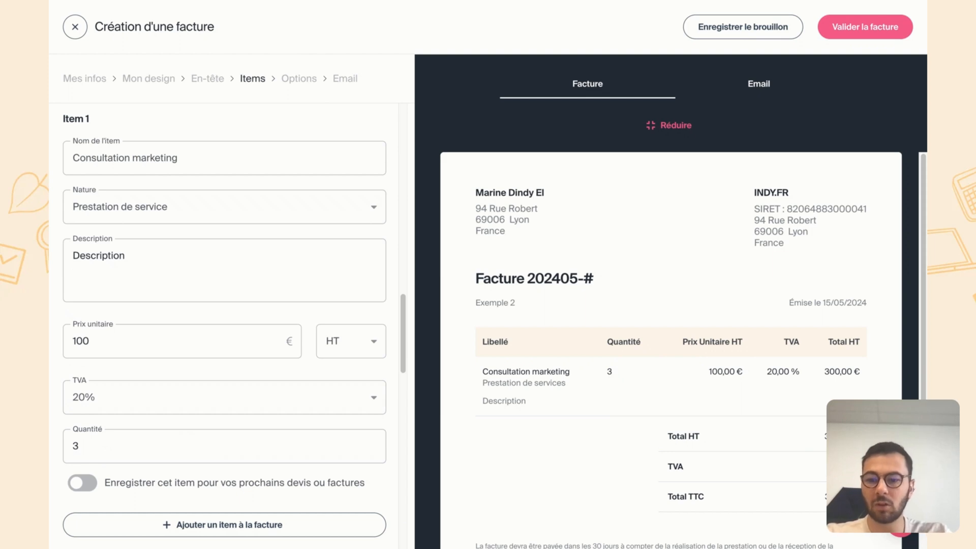
- Save the item for future quotes and invoices, and review the payment term, bank details and legal mentions options
{"action": "left_click", "coordinate": [93, 488]}
{"action": "scroll", "coordinate": [205, 491], "scroll_direction": "down", "scroll_amount": 1}
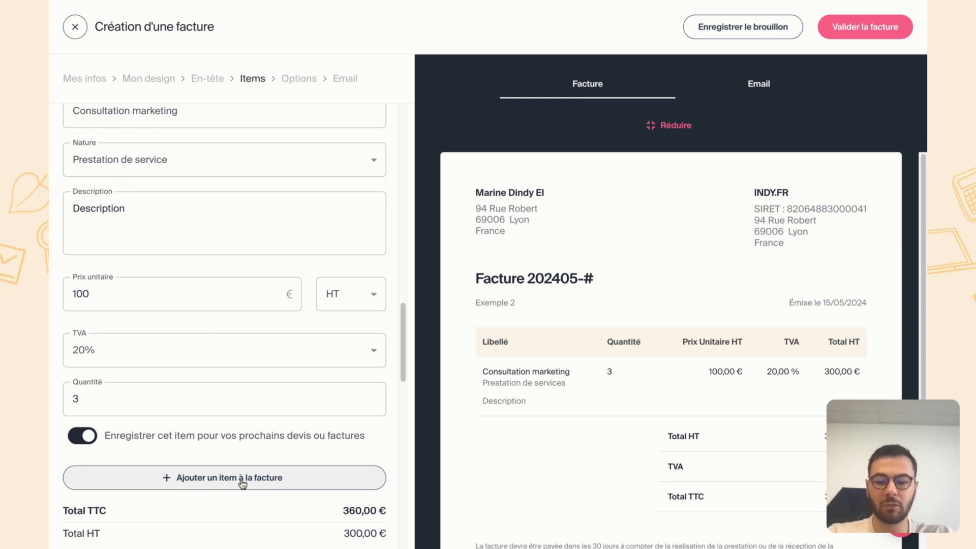
{"action": "scroll", "coordinate": [224, 325], "scroll_direction": "down", "scroll_amount": 5}
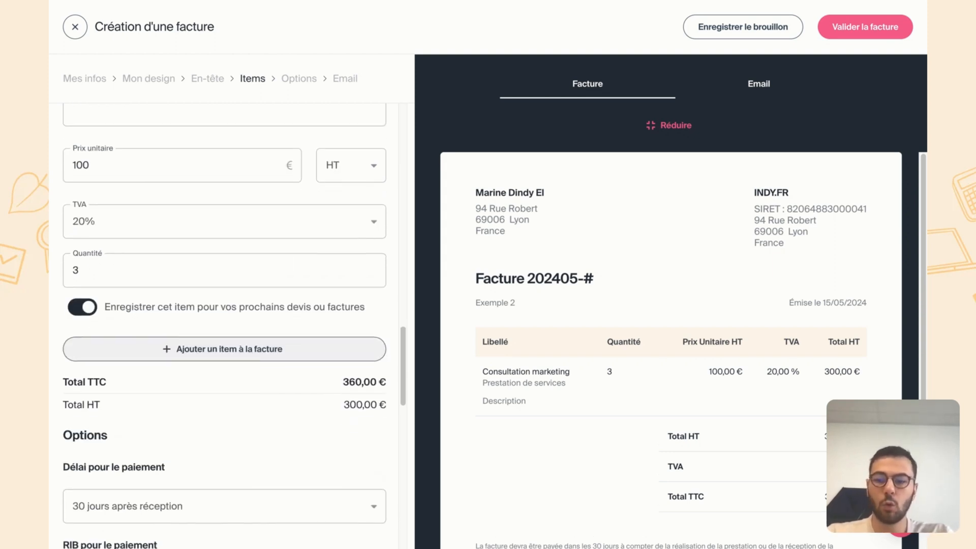
{"action": "scroll", "coordinate": [225, 325], "scroll_direction": "down", "scroll_amount": 5}
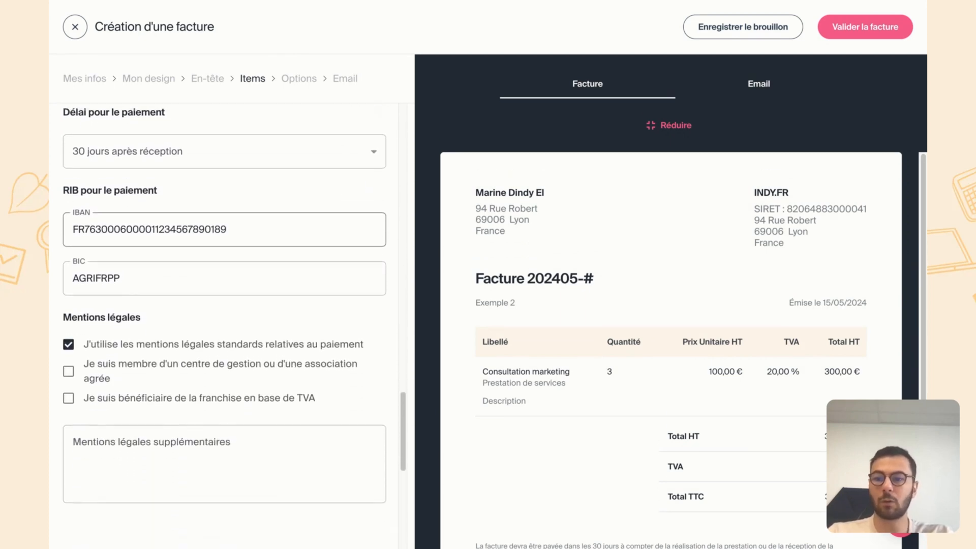
- Try the payment term "Autre durée (après émission de la facture)" in the invoice options
{"action": "scroll", "coordinate": [225, 325], "scroll_direction": "up", "scroll_amount": 1}
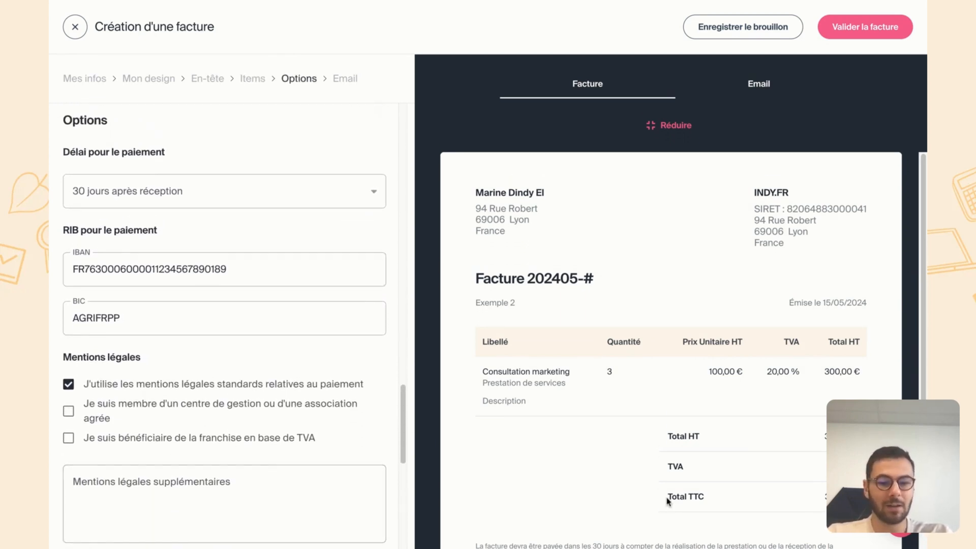
{"action": "scroll", "coordinate": [667, 502], "scroll_direction": "down", "scroll_amount": 4}
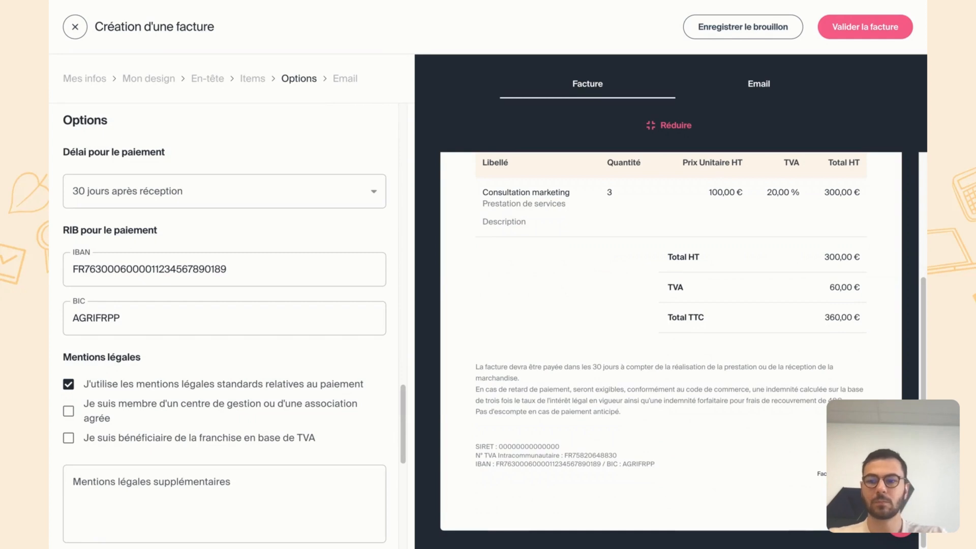
{"action": "left_click", "coordinate": [299, 200]}
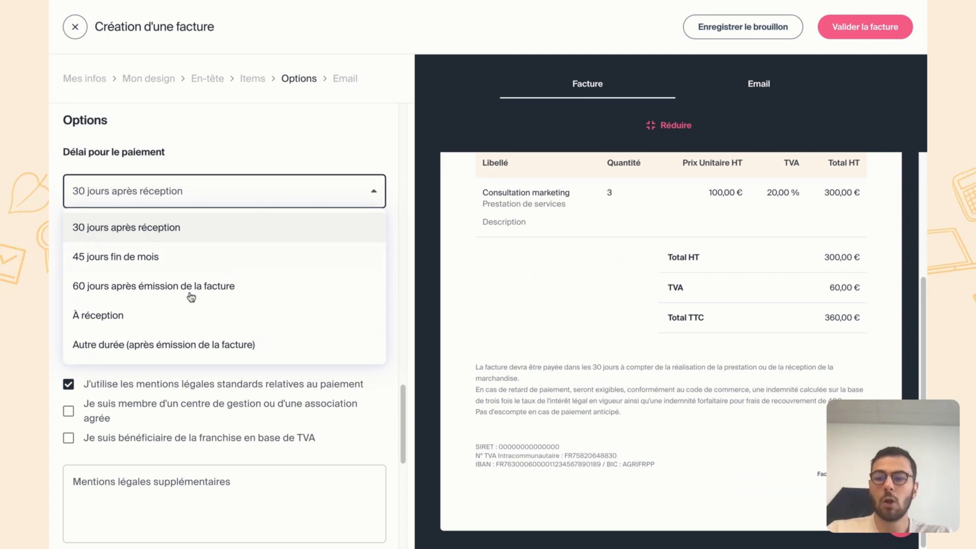
{"action": "left_click", "coordinate": [156, 345]}
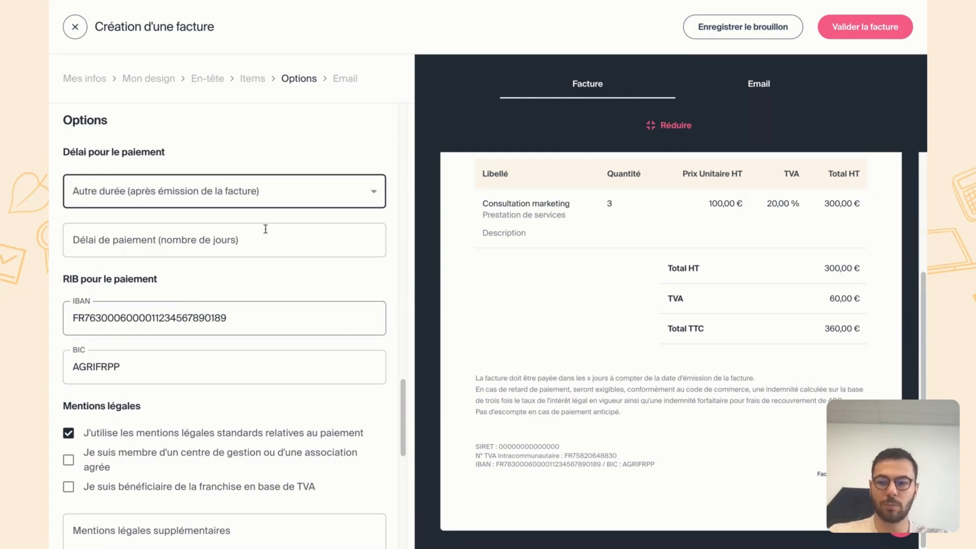
{"action": "scroll", "coordinate": [263, 227], "scroll_direction": "down", "scroll_amount": 3}
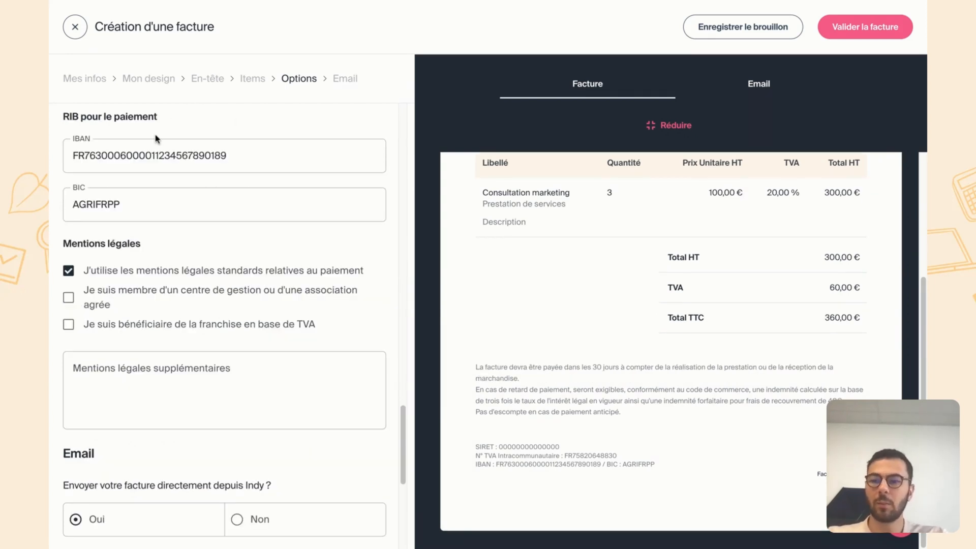
- Toggle the standard payment legal mentions off and back on, and open the additional legal mentions for editing
{"action": "left_click", "coordinate": [116, 158]}
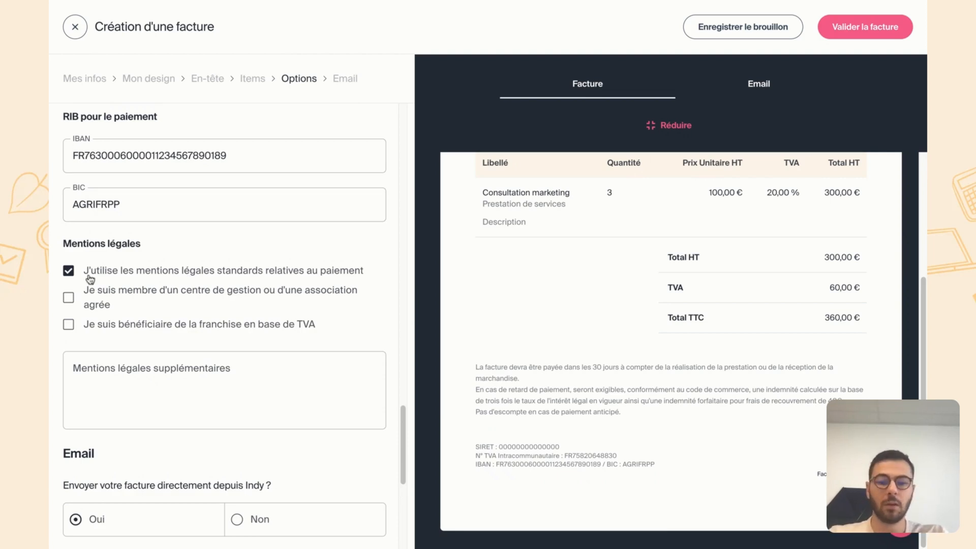
{"action": "left_click", "coordinate": [70, 271]}
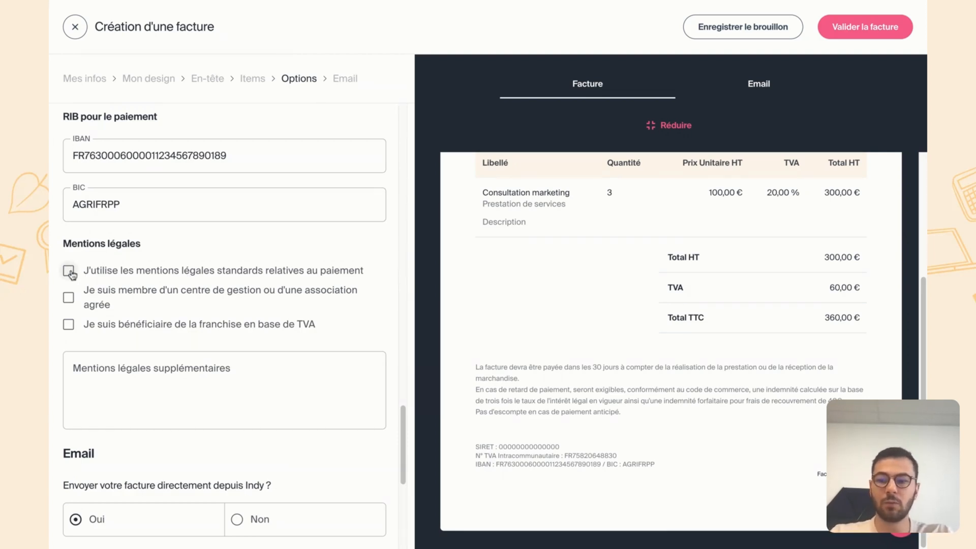
{"action": "left_click", "coordinate": [70, 271]}
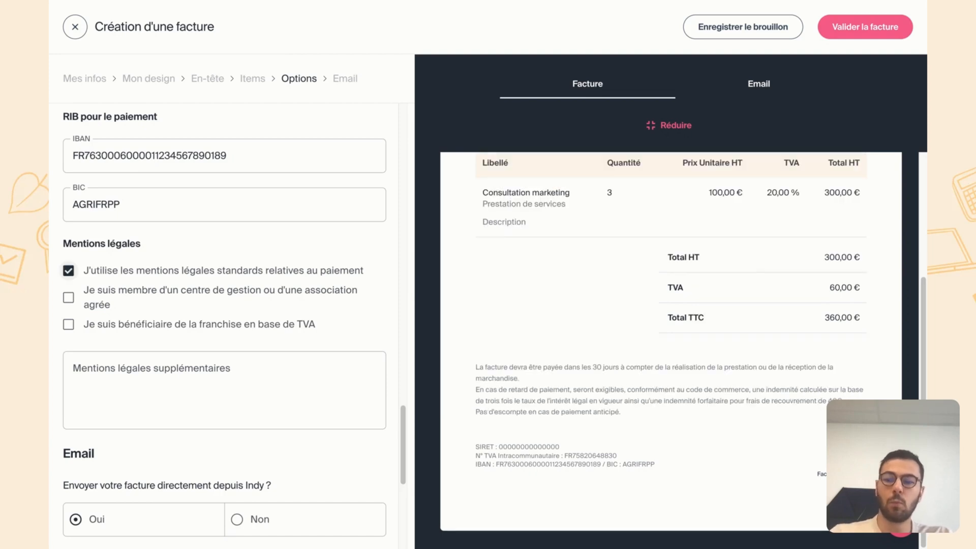
{"action": "left_click", "coordinate": [144, 383]}
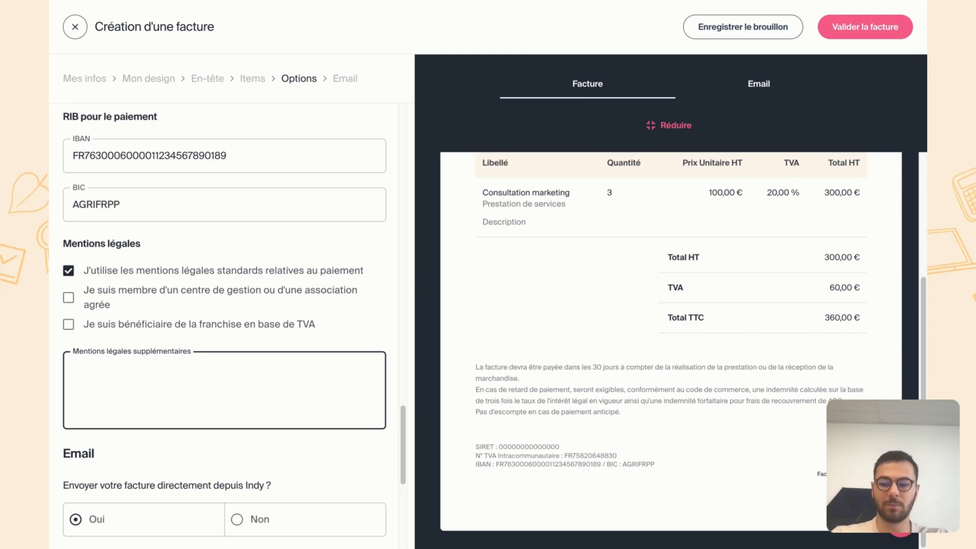
- Preview the invoice email and examine its sending options, recipients and custom message field
{"action": "scroll", "coordinate": [191, 381], "scroll_direction": "down", "scroll_amount": 4}
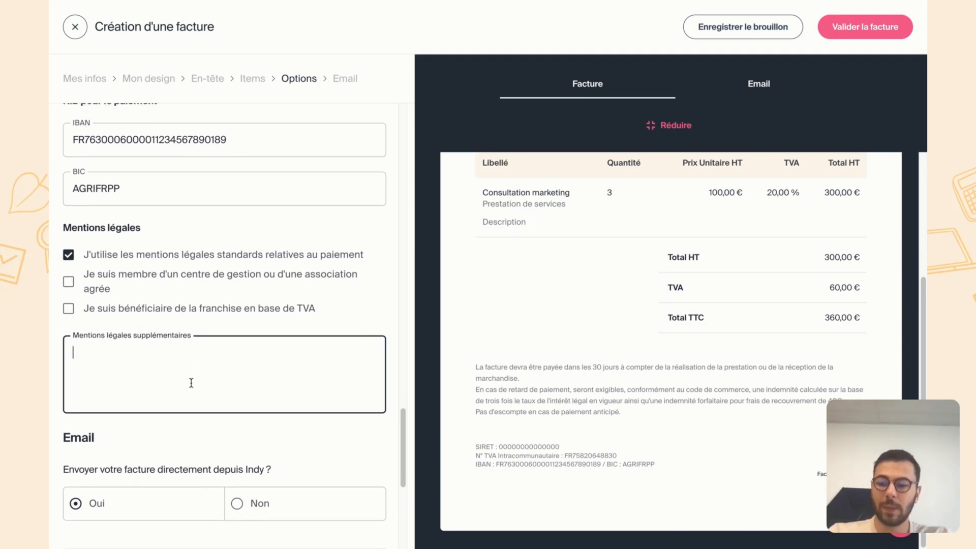
{"action": "scroll", "coordinate": [225, 318], "scroll_direction": "down", "scroll_amount": 1}
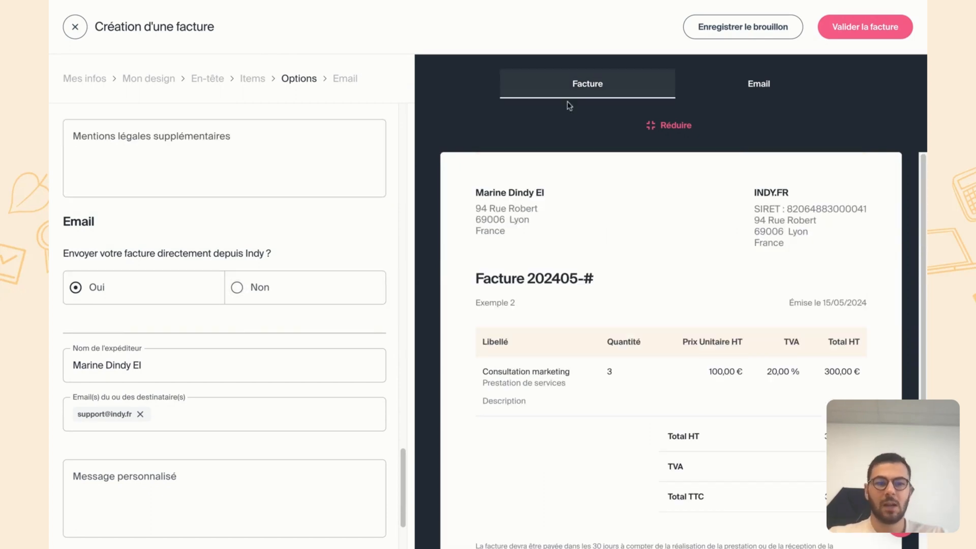
{"action": "left_click", "coordinate": [798, 94]}
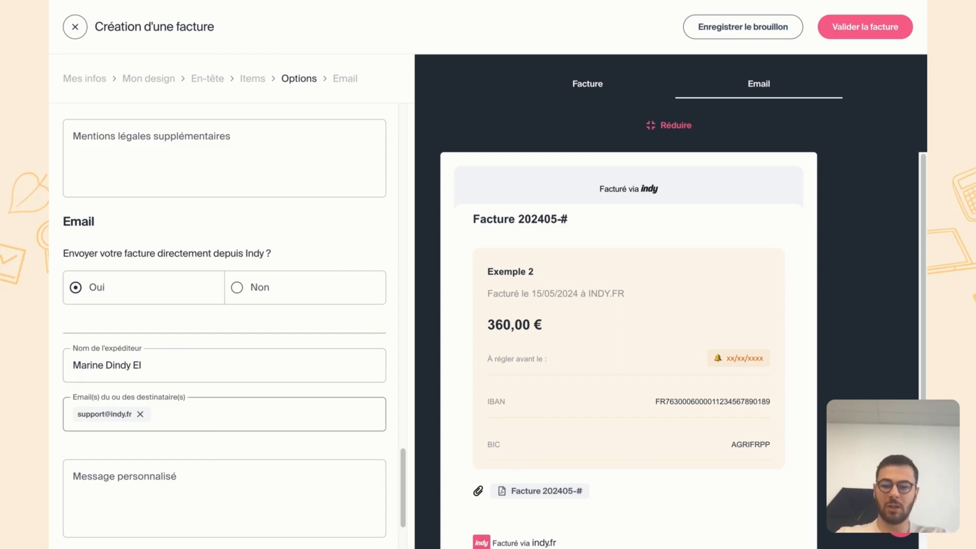
{"action": "left_click", "coordinate": [229, 414]}
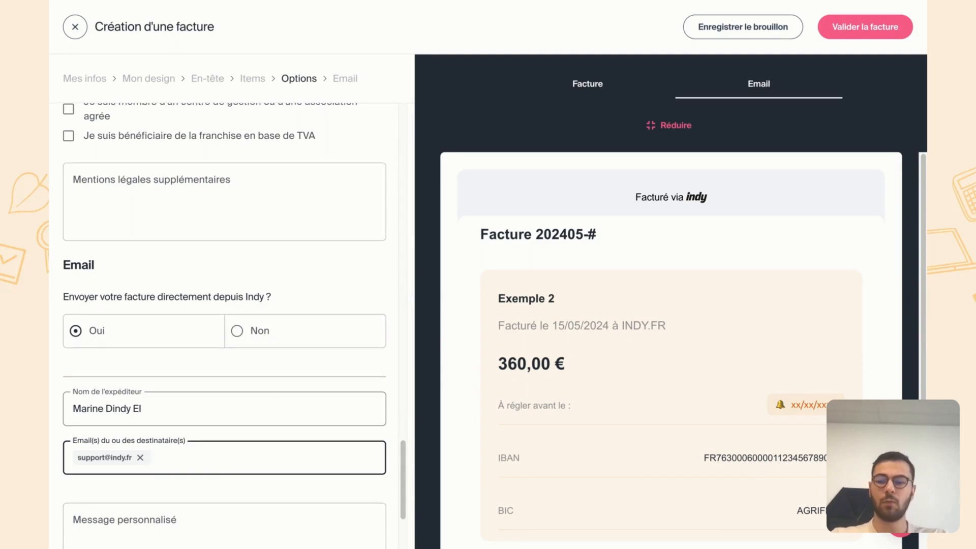
{"action": "scroll", "coordinate": [194, 438], "scroll_direction": "down", "scroll_amount": 2}
{"action": "left_click", "coordinate": [195, 439]}
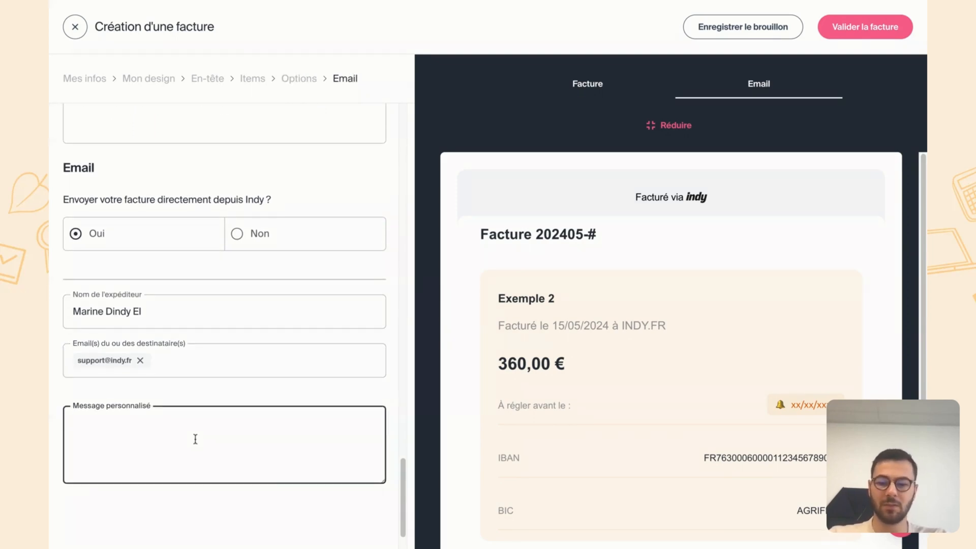
{"action": "scroll", "coordinate": [195, 438], "scroll_direction": "down", "scroll_amount": 1}
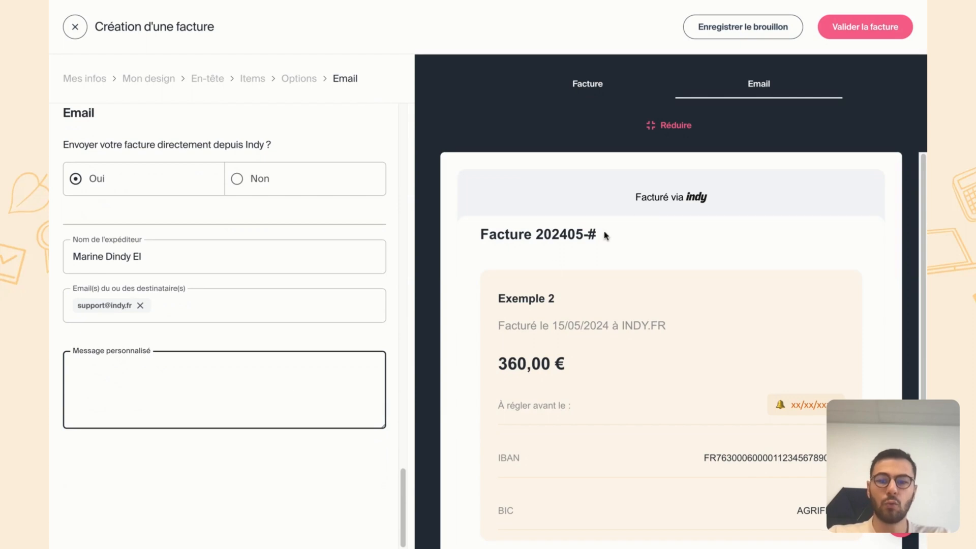
{"action": "scroll", "coordinate": [669, 434], "scroll_direction": "down", "scroll_amount": 1}
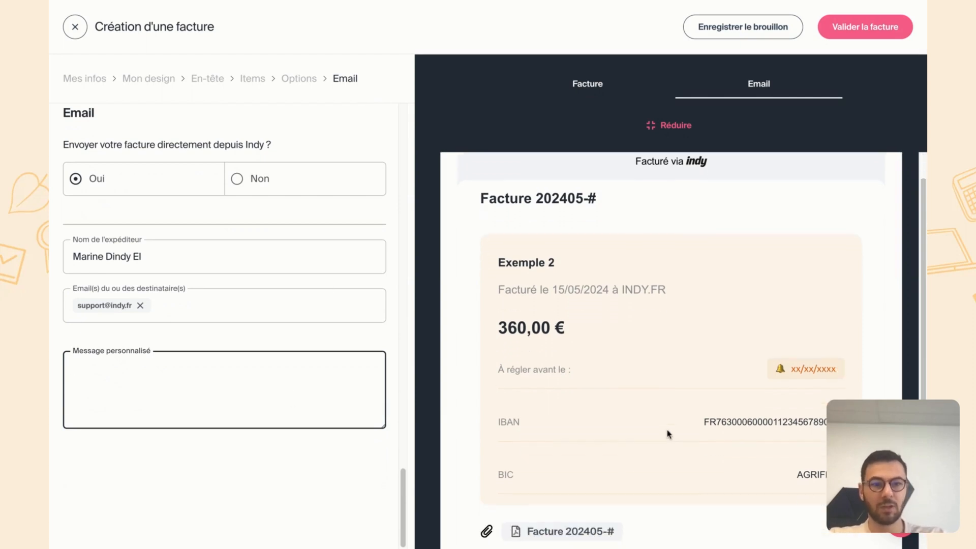
- Start validating the invoice and set the number after the 202405- prefix to 1089
{"action": "left_click", "coordinate": [877, 35]}
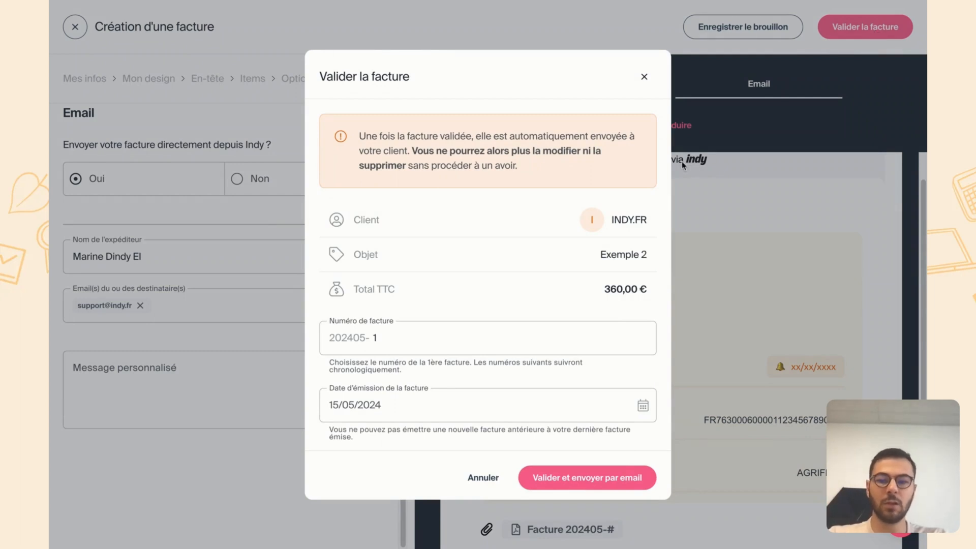
{"action": "left_click", "coordinate": [423, 345]}
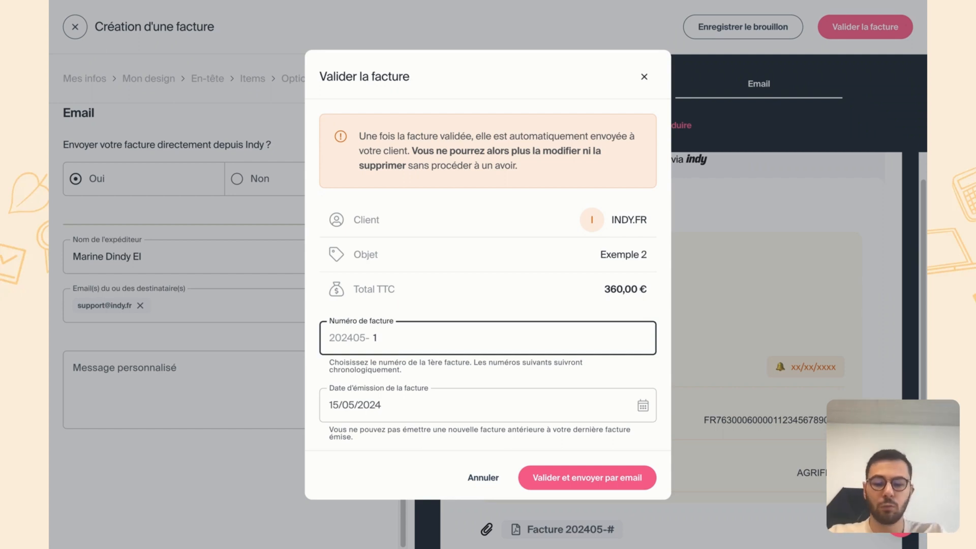
{"action": "key", "text": "BackSpace"}
{"action": "type", "text": "1089"}
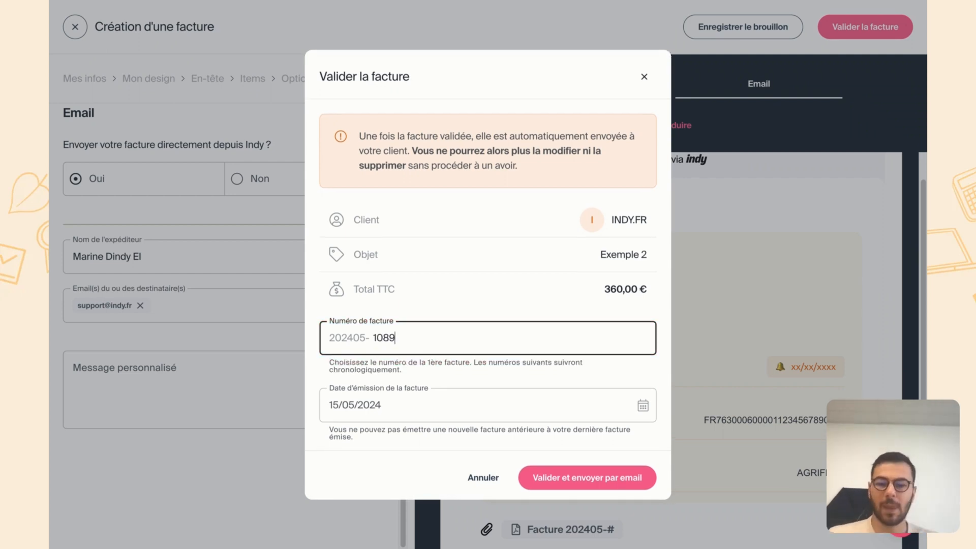